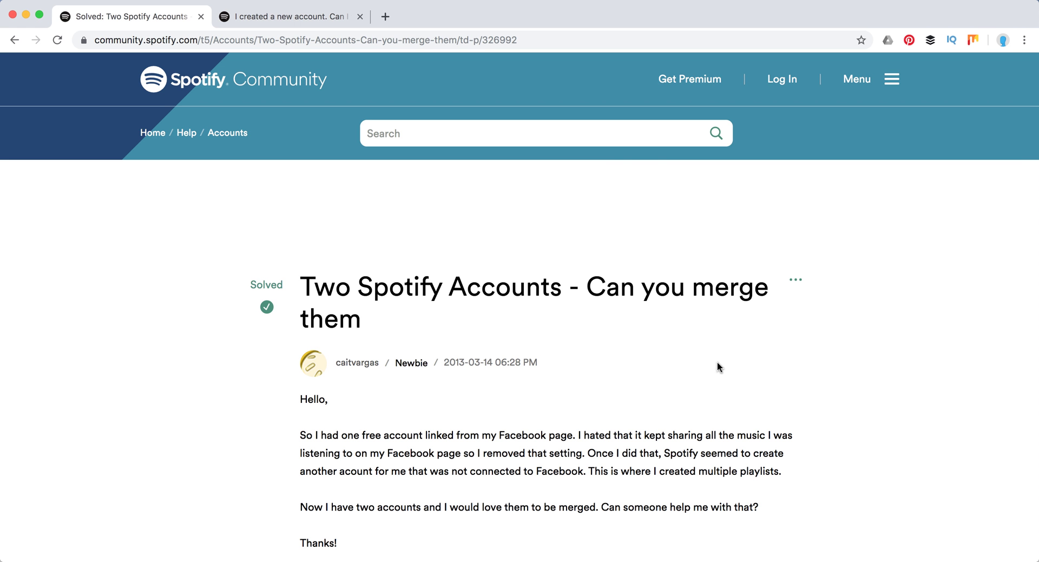
Scroll down to the moderator's Solution post and bring up options for its 'this Spotify Answer' link
scroll(718, 367, down, 3)
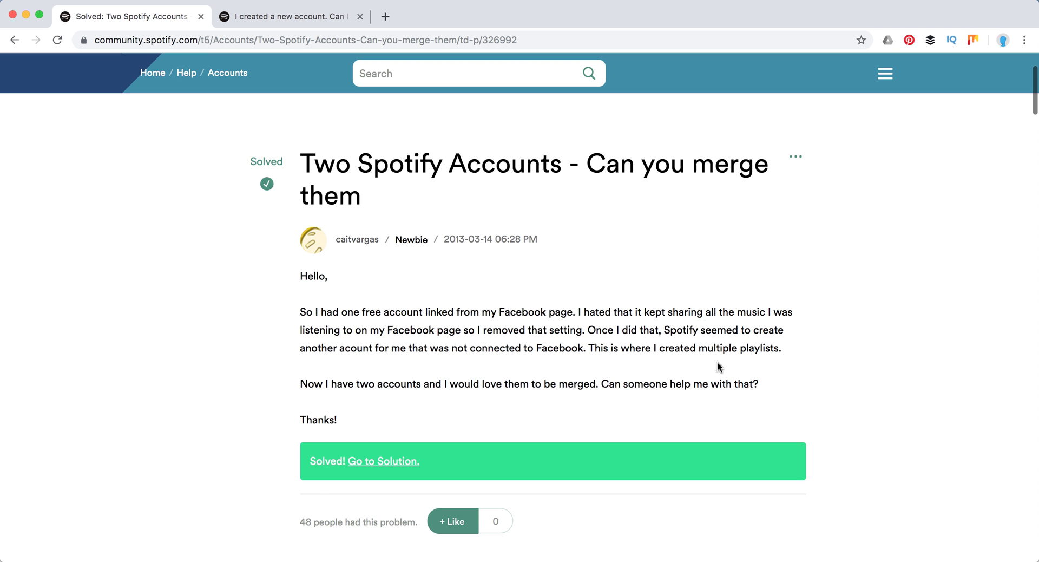
scroll(718, 363, down, 4)
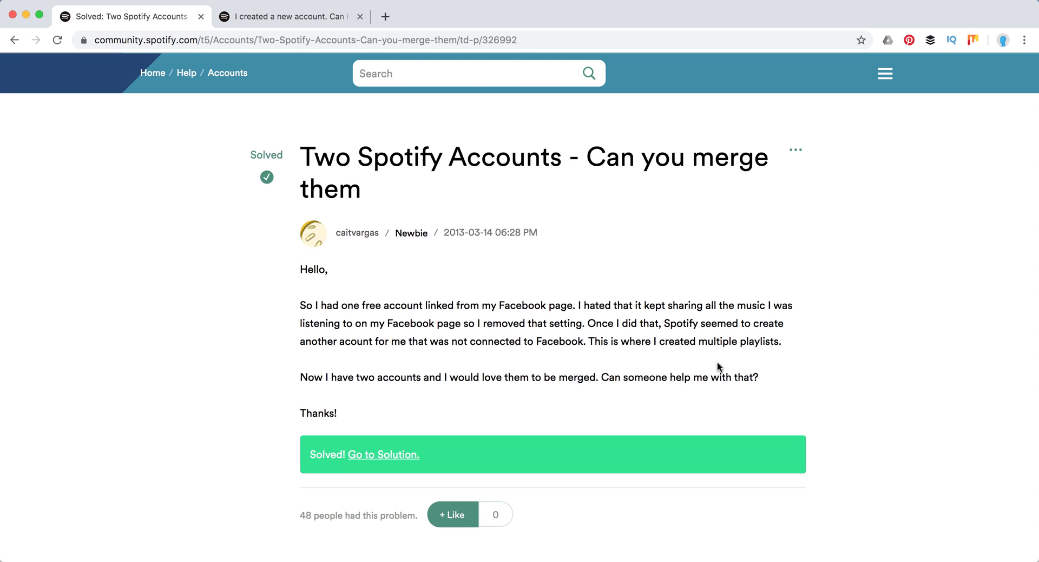
scroll(718, 367, down, 6)
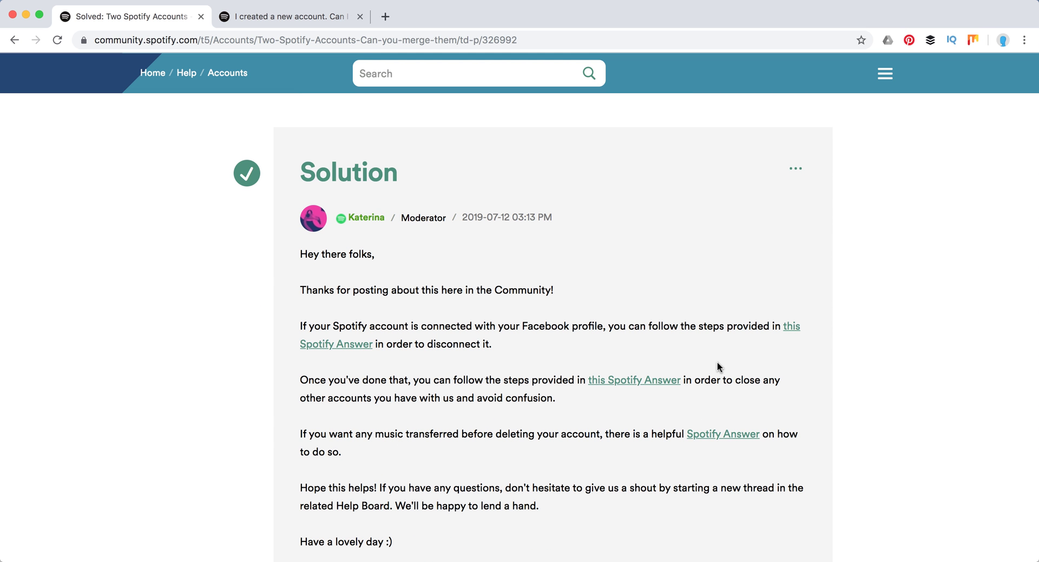
scroll(717, 364, up, 1)
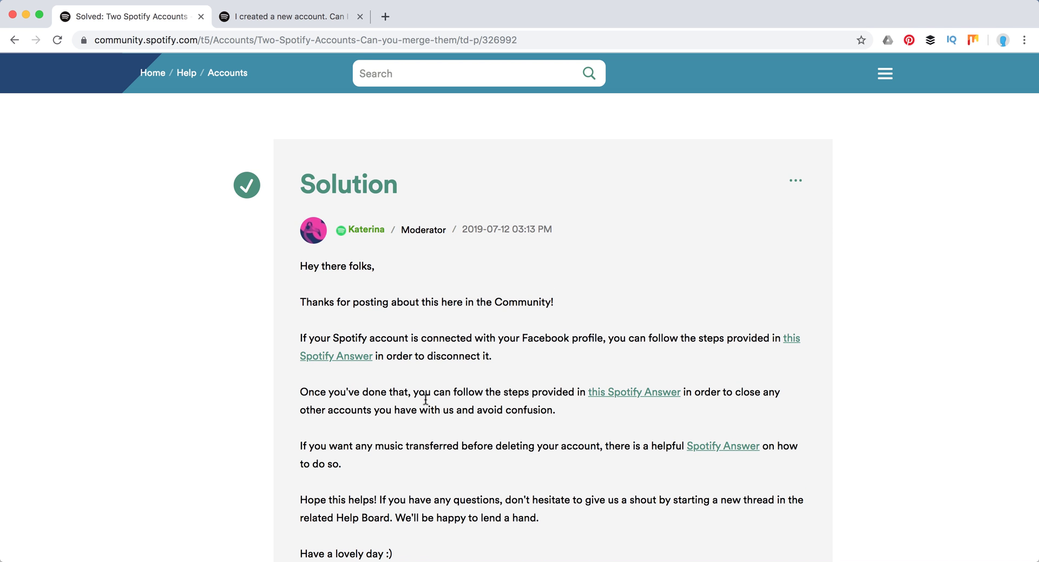
scroll(426, 399, down, 2)
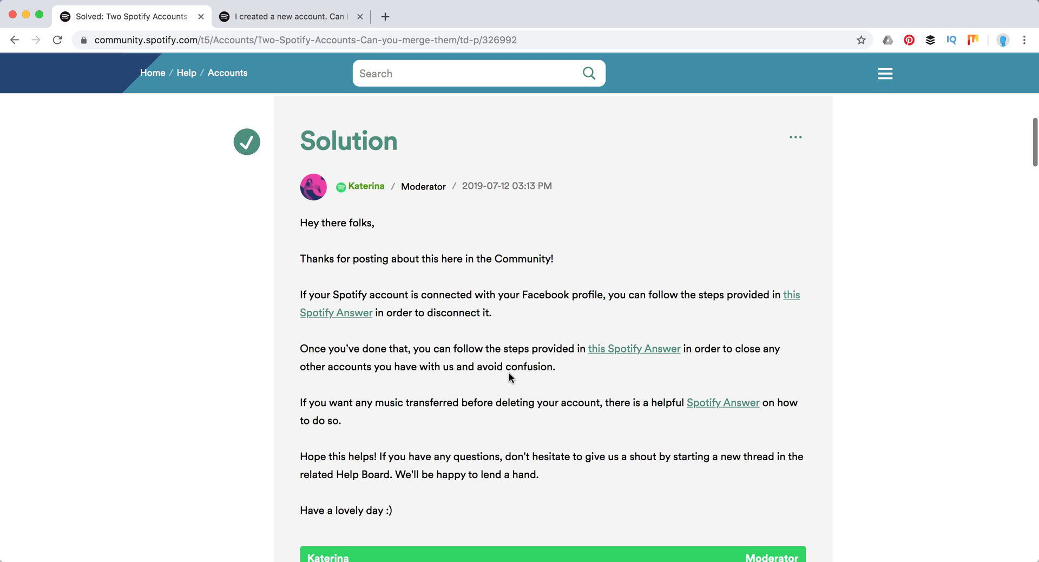
right_click(632, 353)
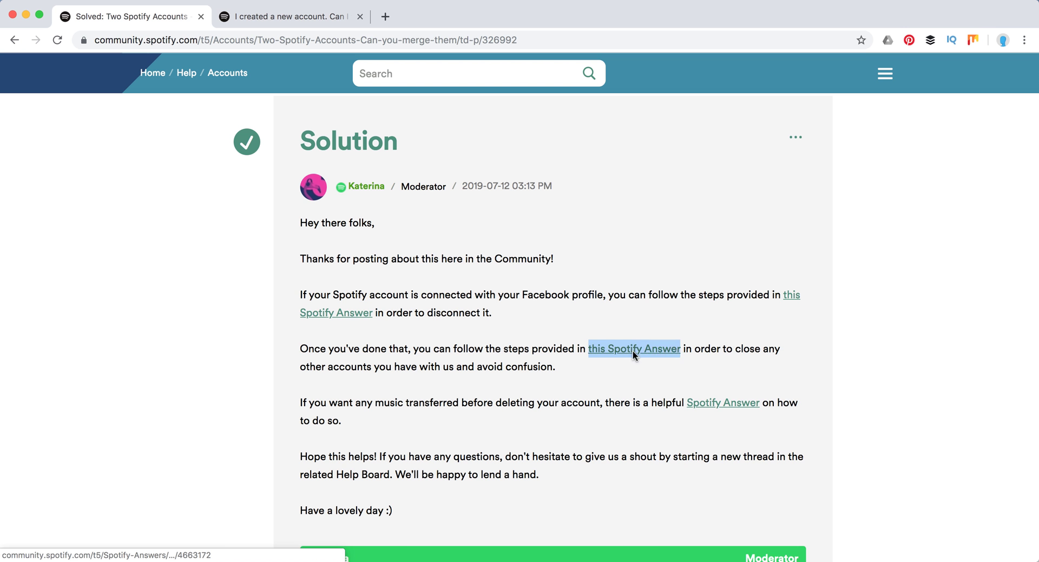
Open the 'How do I close my Spotify Account?' answer in a new tab and read its steps
click(651, 356)
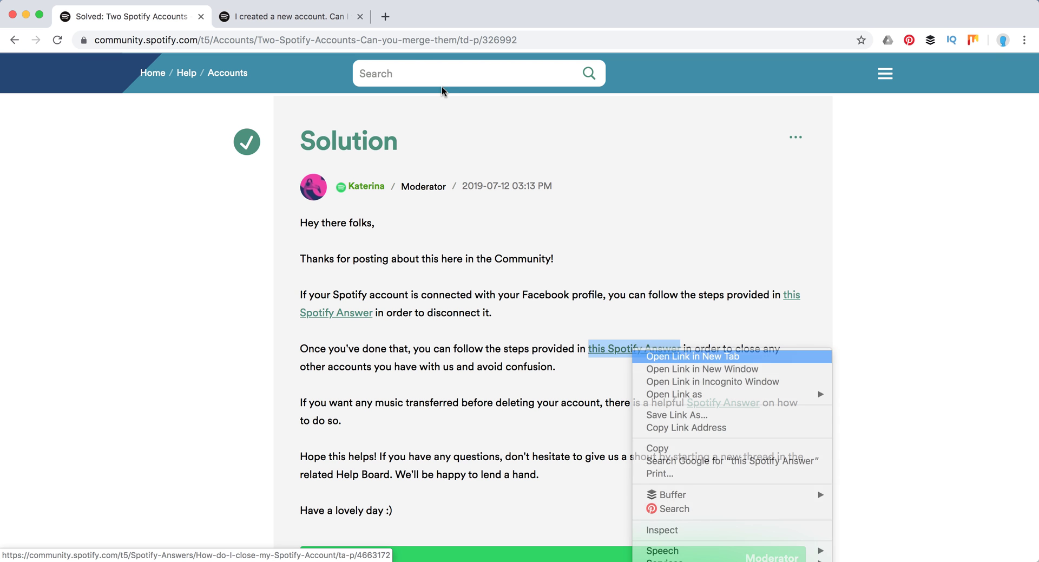
click(320, 19)
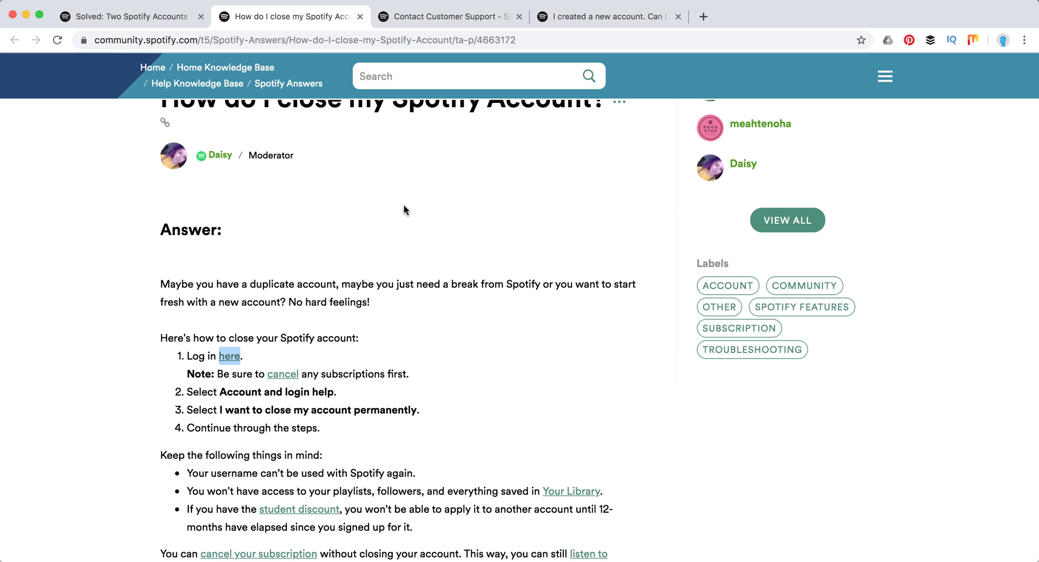
click(397, 283)
scroll(397, 282, down, 2)
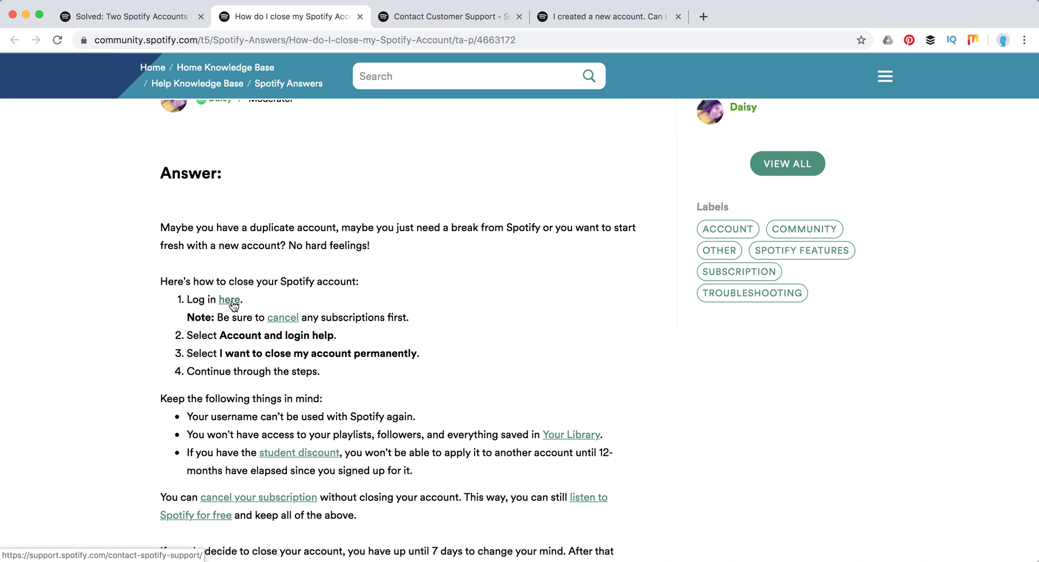
In Contact Customer Support, choose Account, then 'I want to close my account permanently' to reach step 3
click(446, 16)
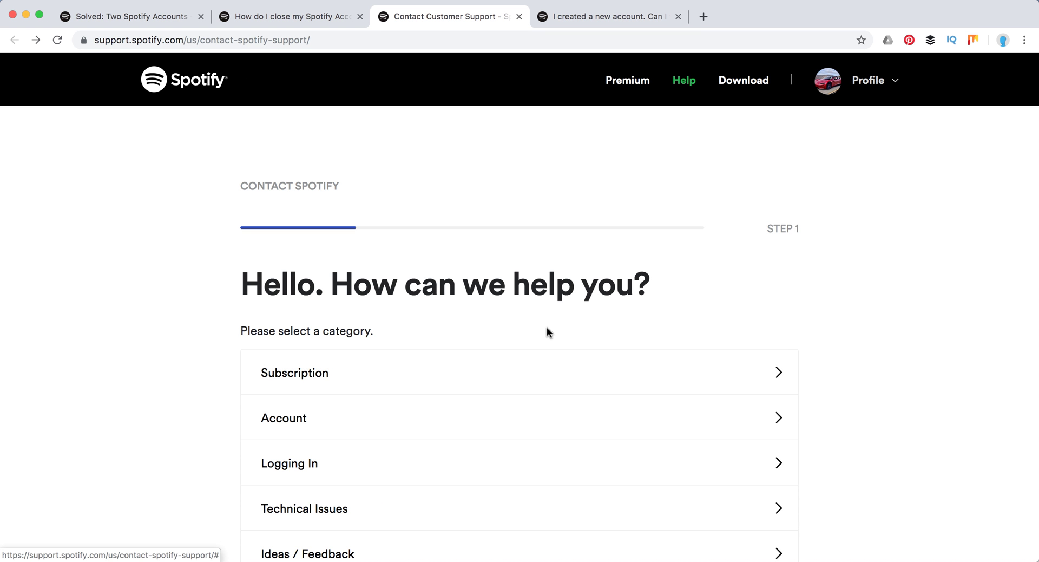
scroll(547, 332, down, 3)
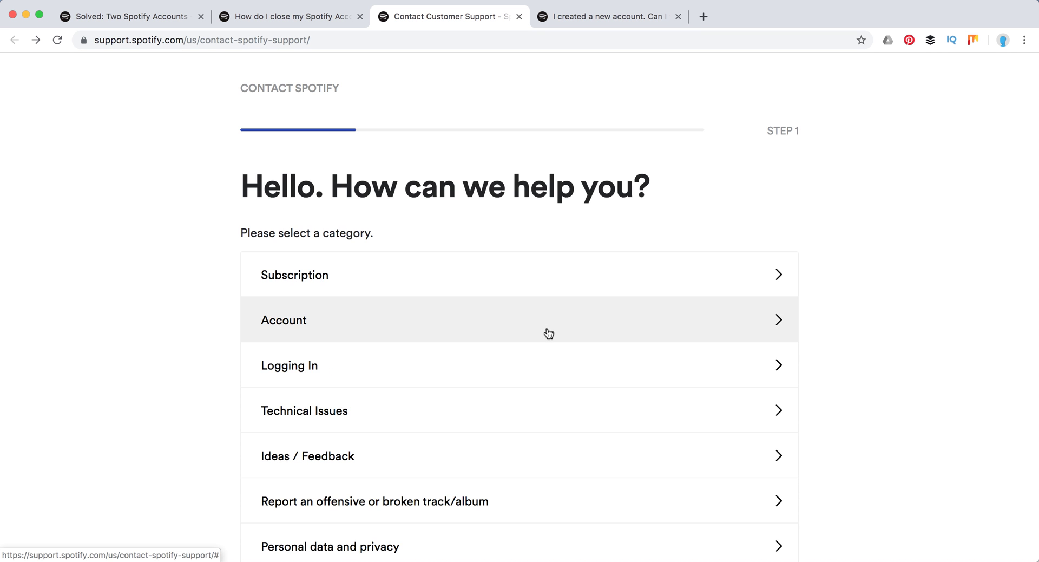
click(548, 333)
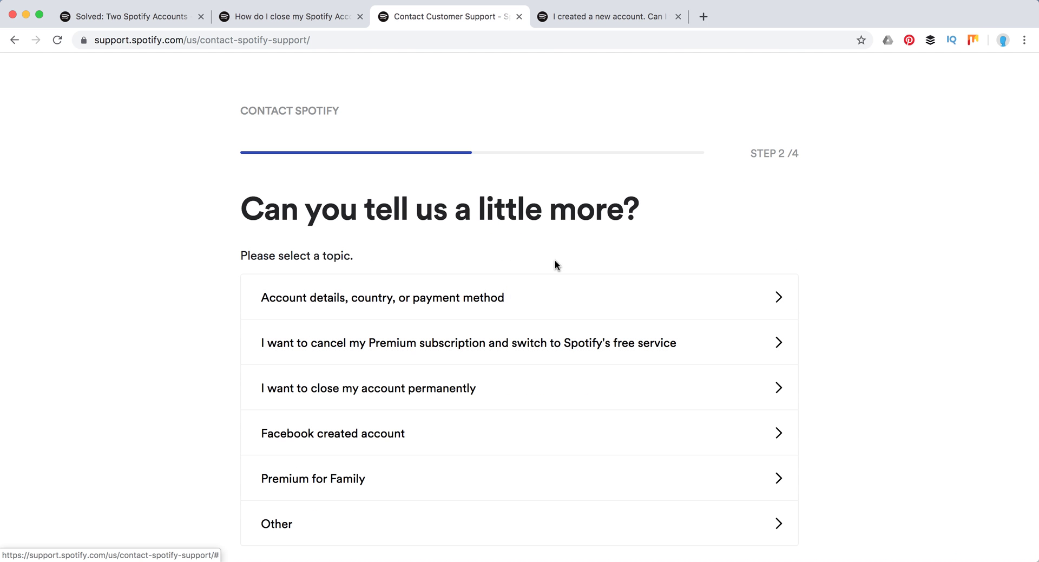
click(401, 401)
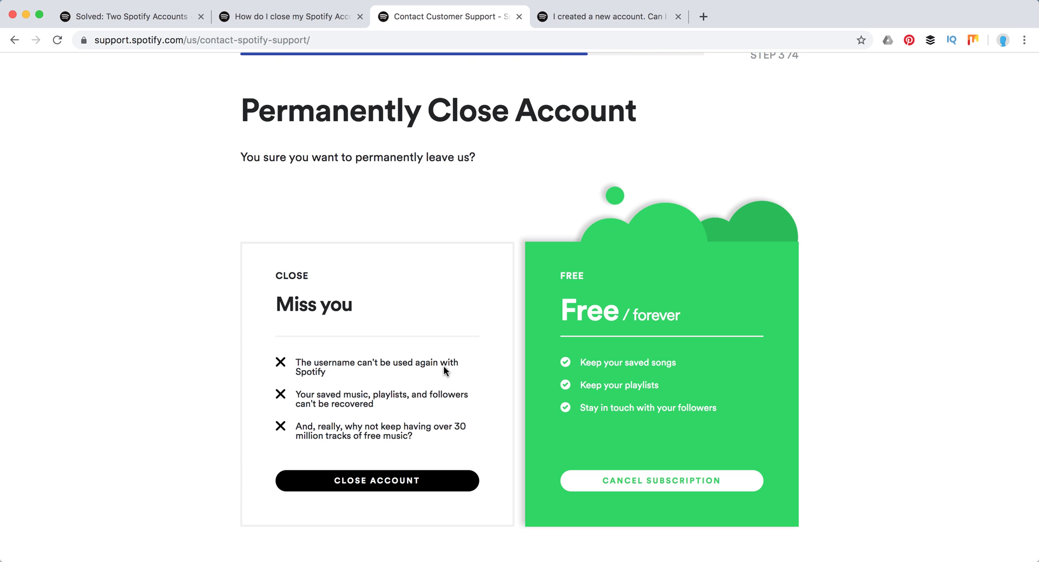
click(471, 480)
scroll(463, 372, up, 4)
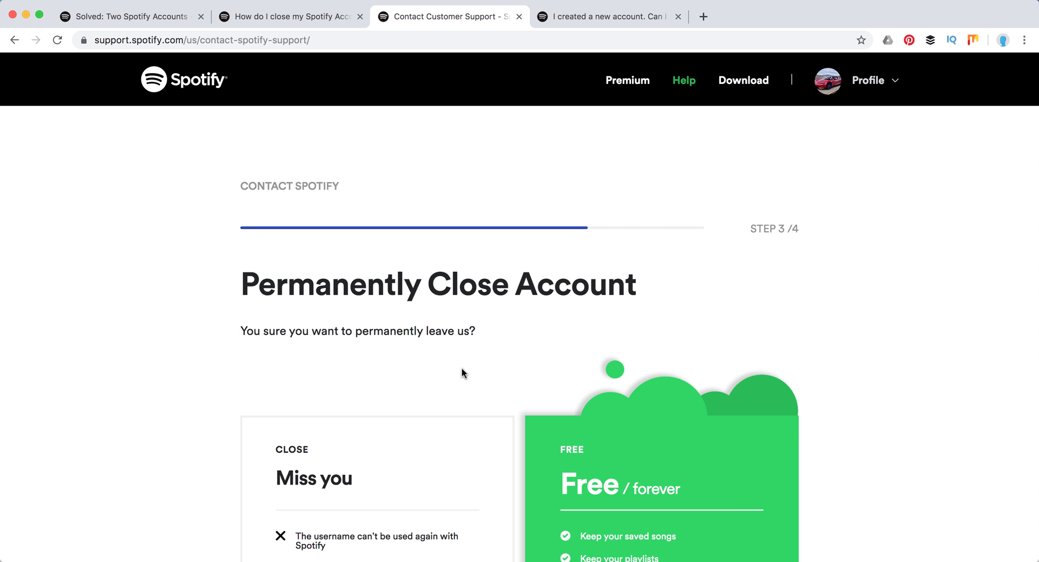
Switch to the playlist transfer guide and read step 1's advice about old playlists
key(ctrl+Tab)
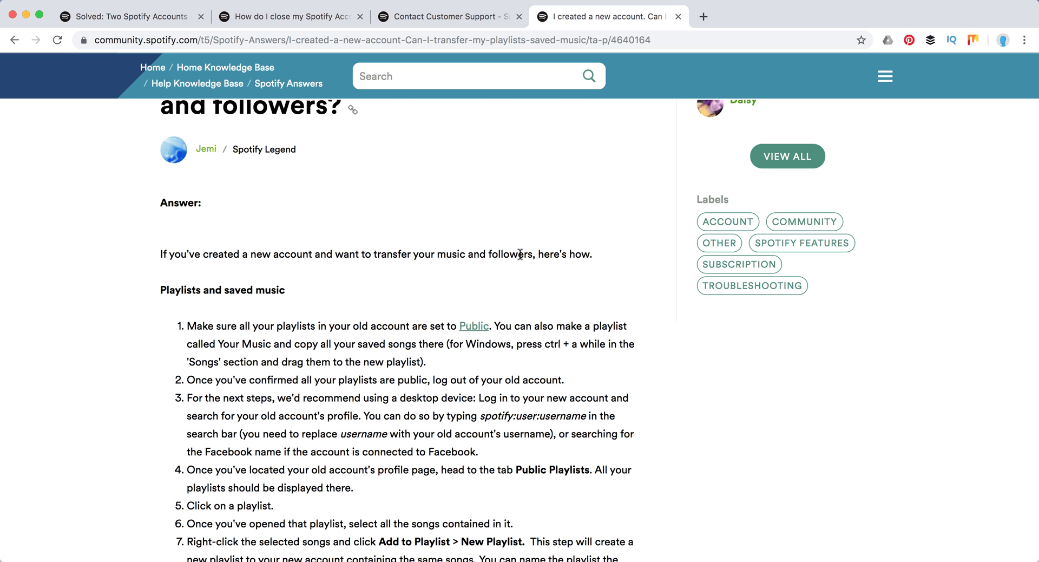
scroll(520, 253, up, 3)
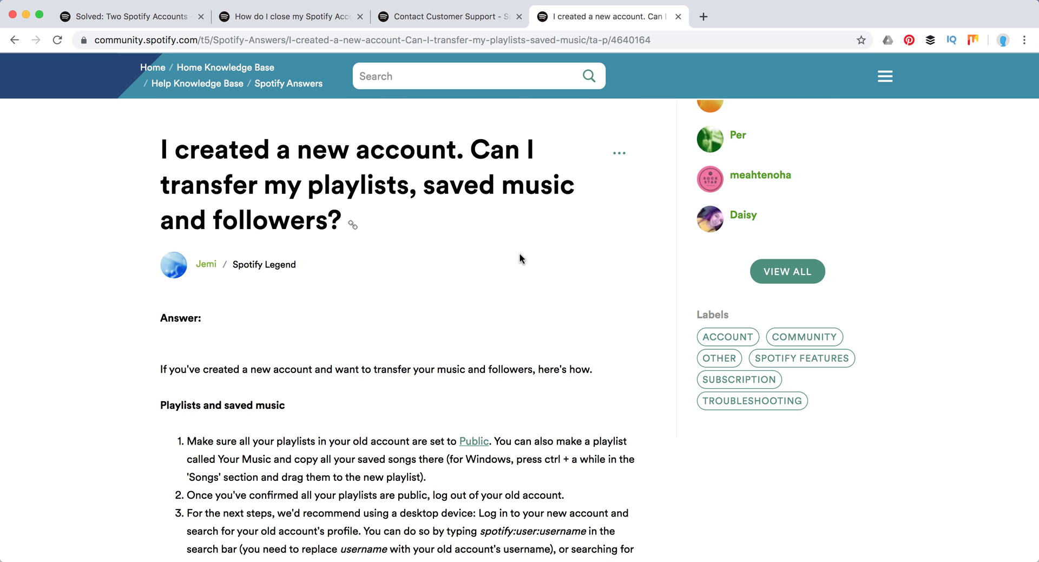
scroll(519, 259, down, 5)
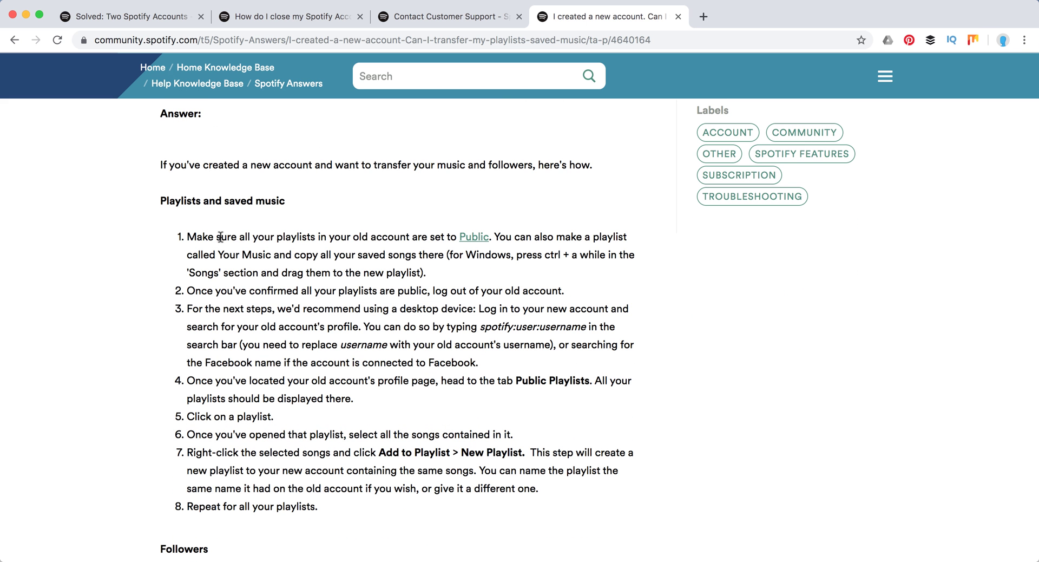
drag(220, 237, 385, 241)
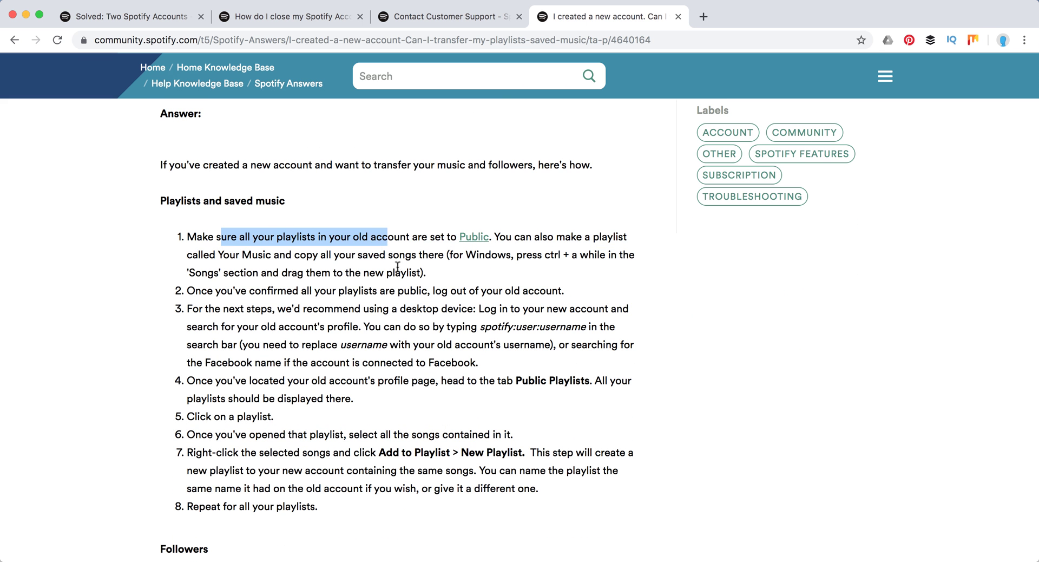
click(398, 266)
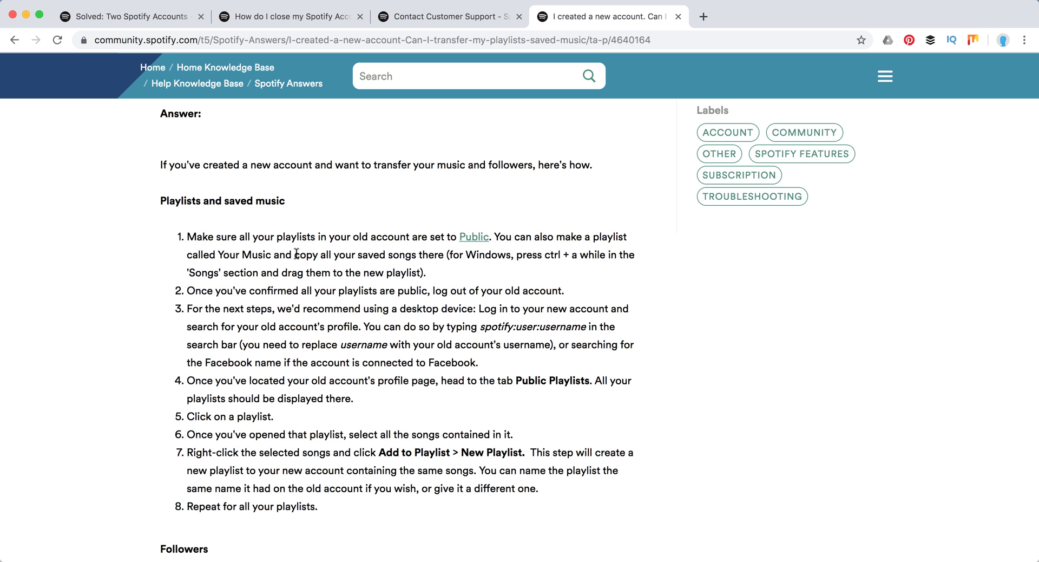
Highlight the suggested 'Your Music' name, then select the spotify:user:username search syntax in step 3
drag(218, 255, 276, 258)
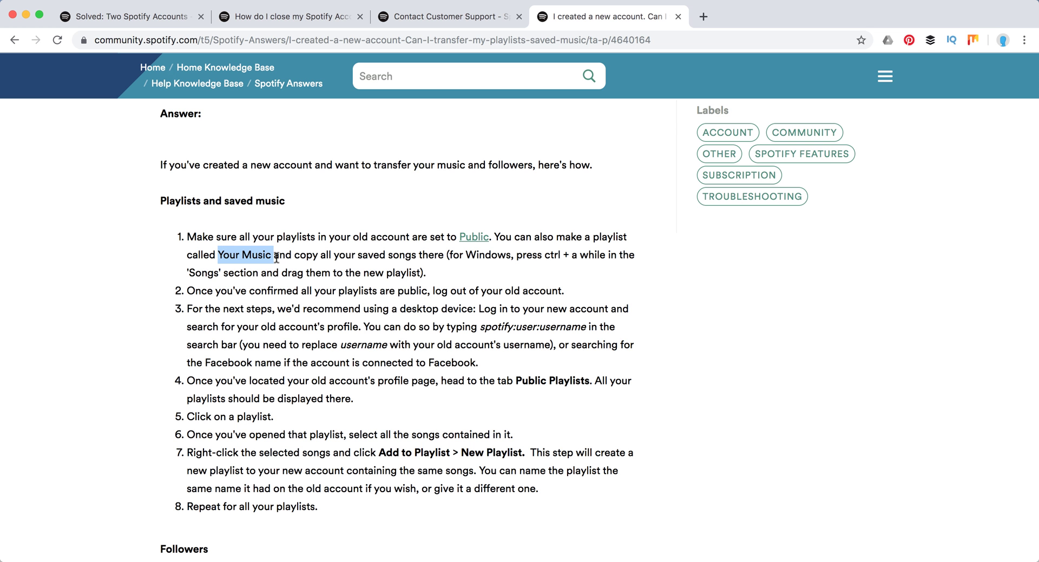
scroll(453, 267, up, 3)
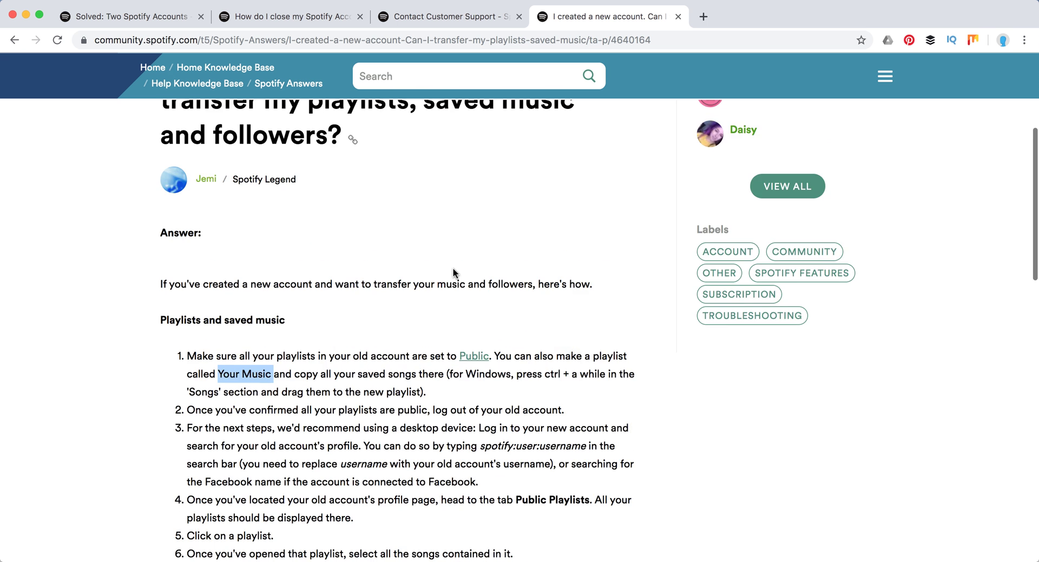
scroll(453, 267, down, 2)
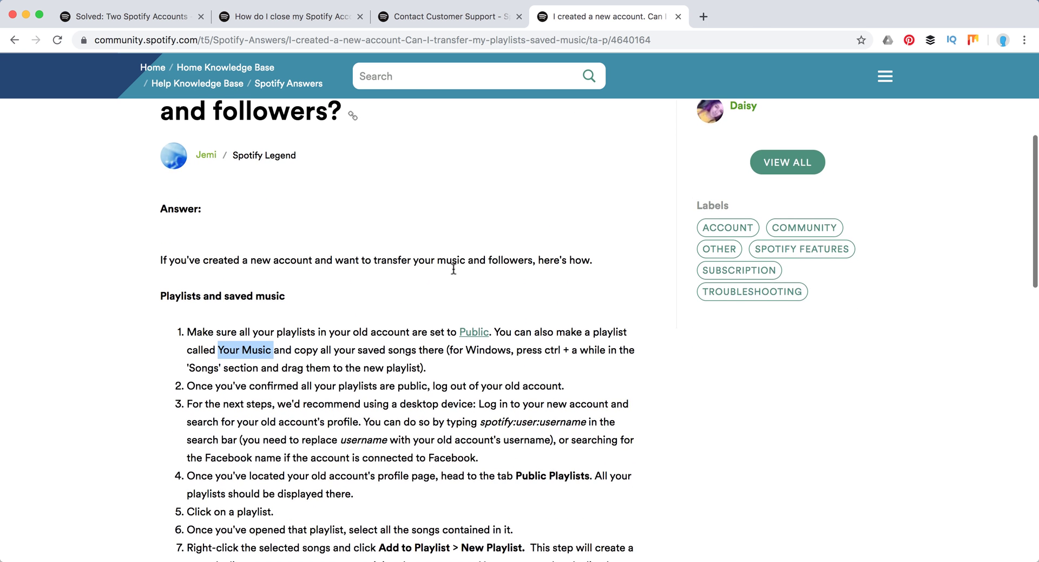
scroll(453, 267, down, 1)
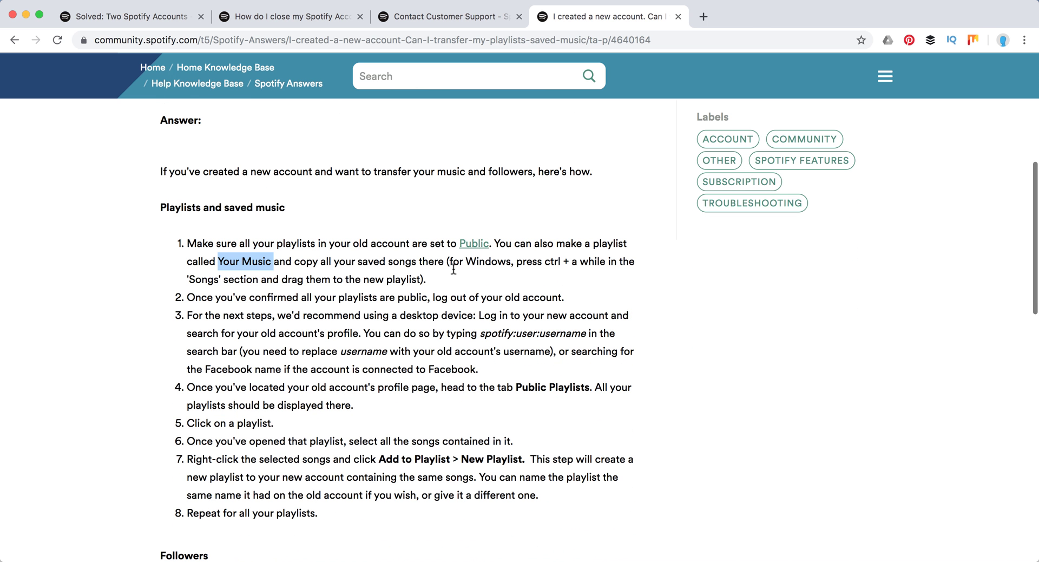
click(483, 333)
drag(482, 332, 586, 337)
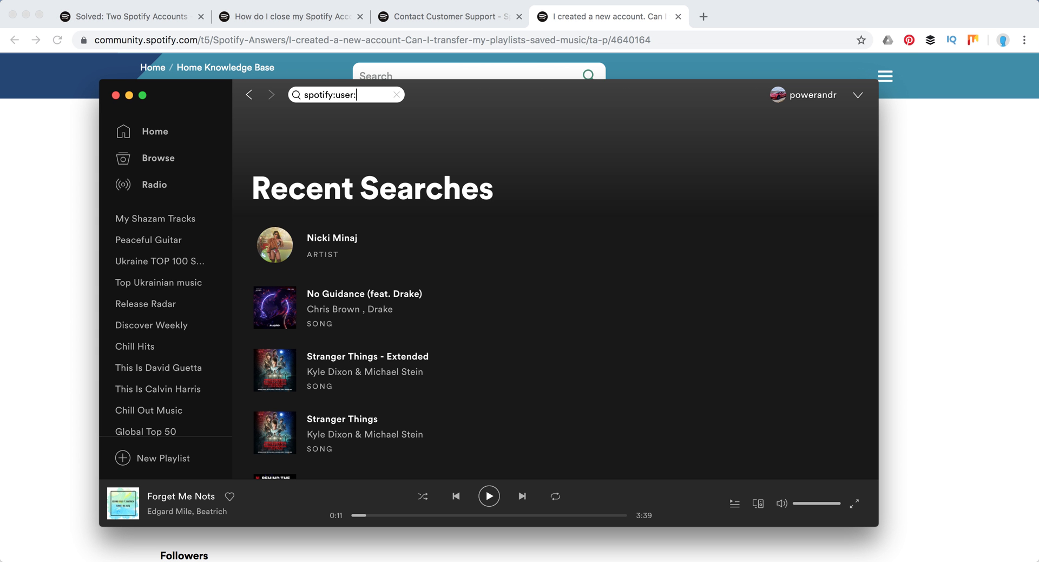
Complete the spotify:user: search with the old account's username to find its profile
text(POWERA)
key(BackSpace)
key(BackSpace)
key(BackSpace)
key(BackSpace)
key(BackSpace)
key(BackSpace)
text(poweramd)
key(BackSpace)
key(BackSpace)
text(ndr)
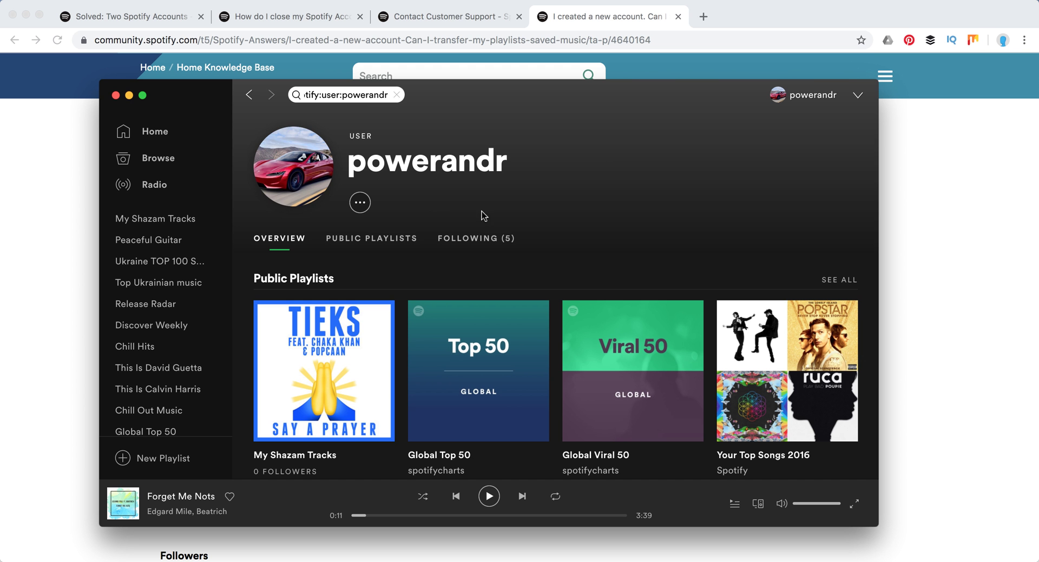
Review the old profile's public playlists and its five followed artists, then bring the guide back
scroll(586, 248, down, 1)
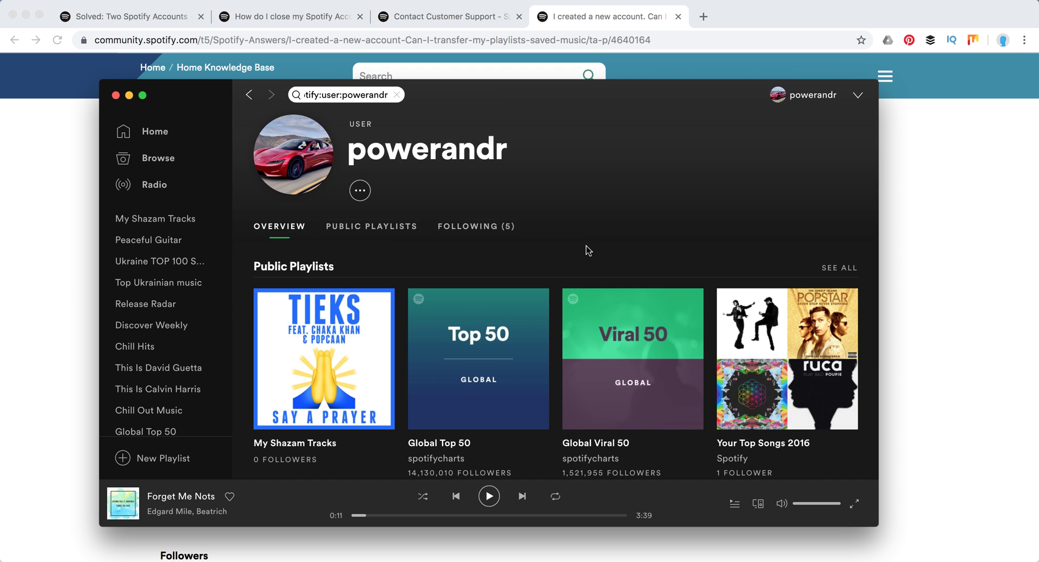
click(395, 232)
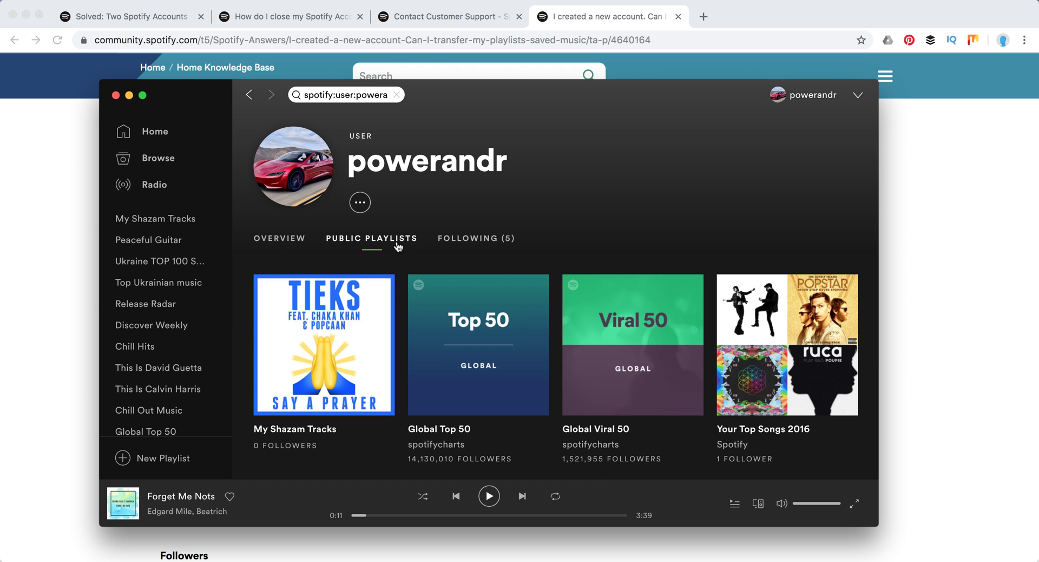
scroll(345, 291, down, 5)
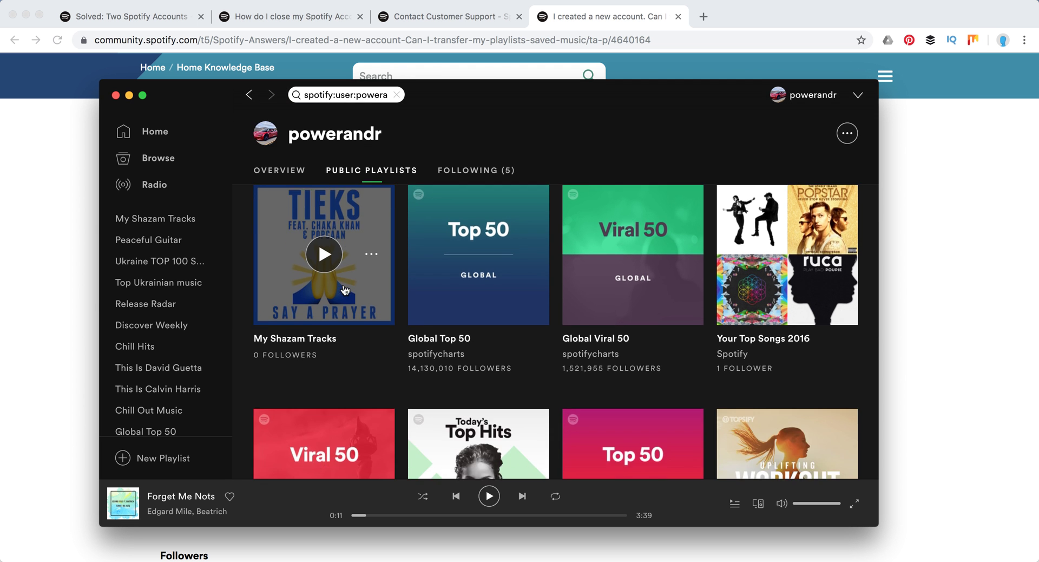
scroll(398, 269, up, 5)
click(470, 241)
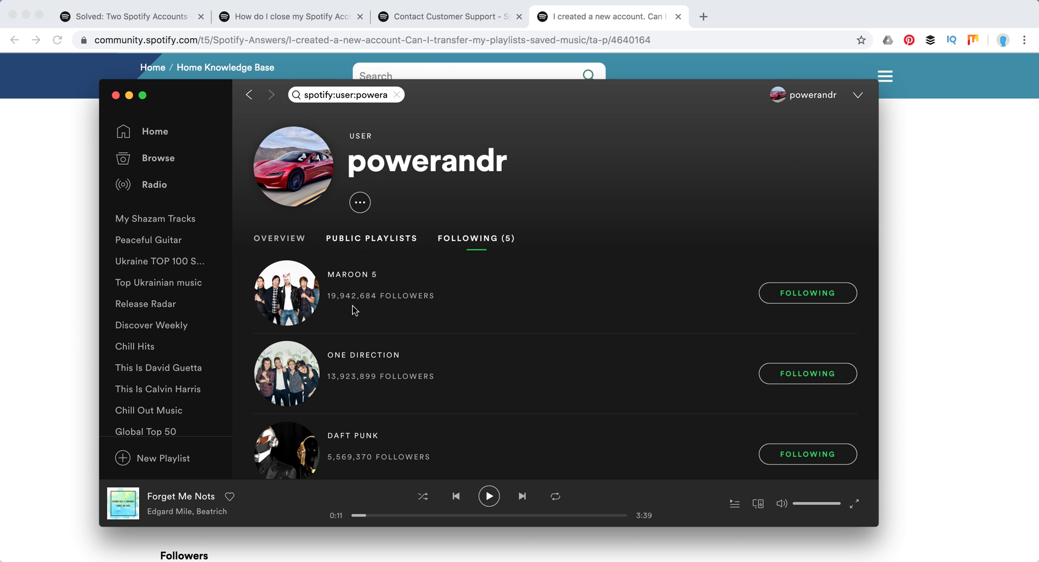
scroll(378, 332, down, 2)
scroll(375, 328, up, 1)
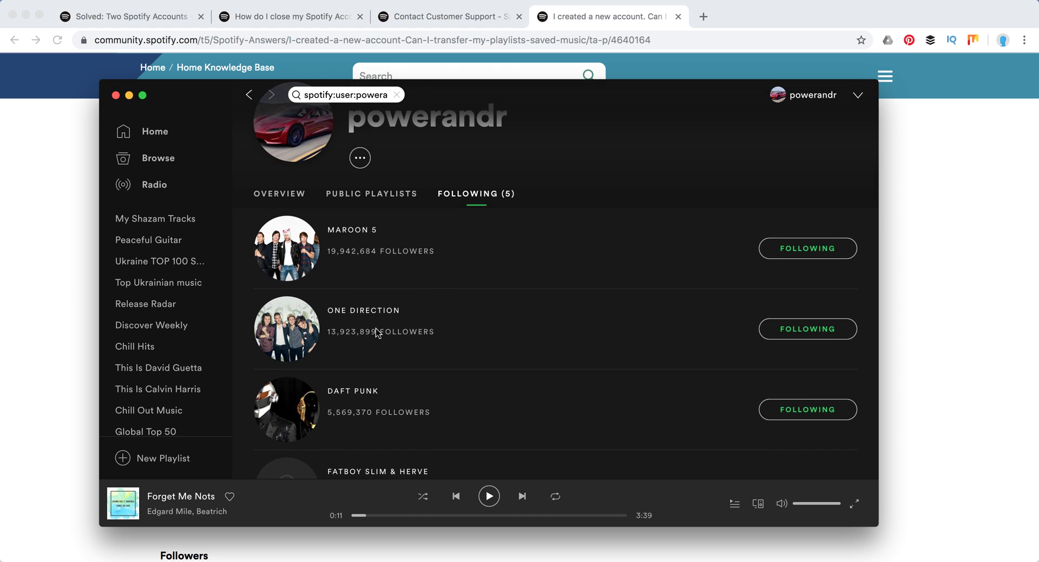
click(44, 277)
scroll(44, 277, down, 2)
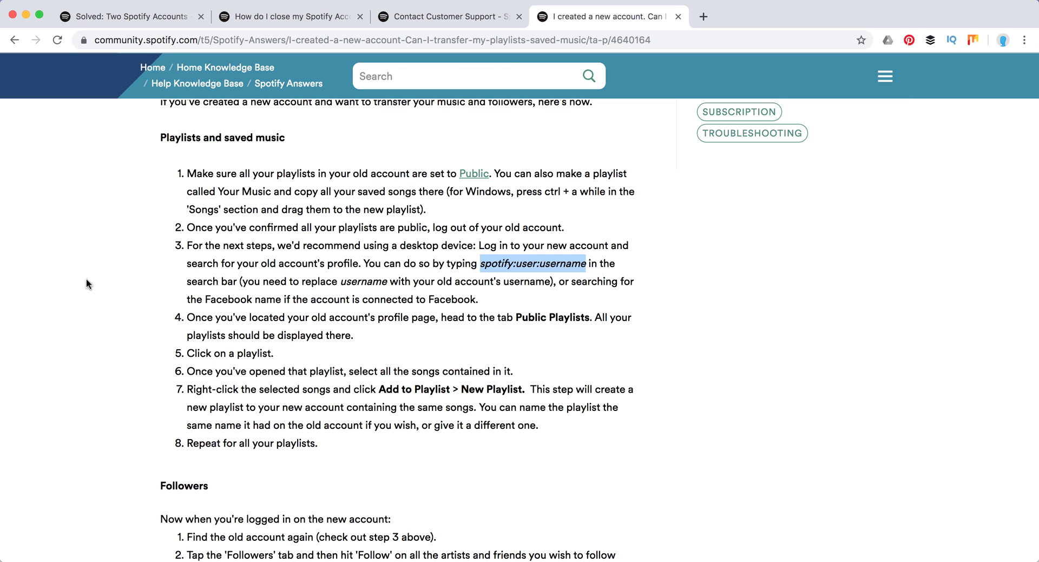
Clear the username highlight and reread the transfer steps, then return to Spotify's followed-artists view
click(421, 339)
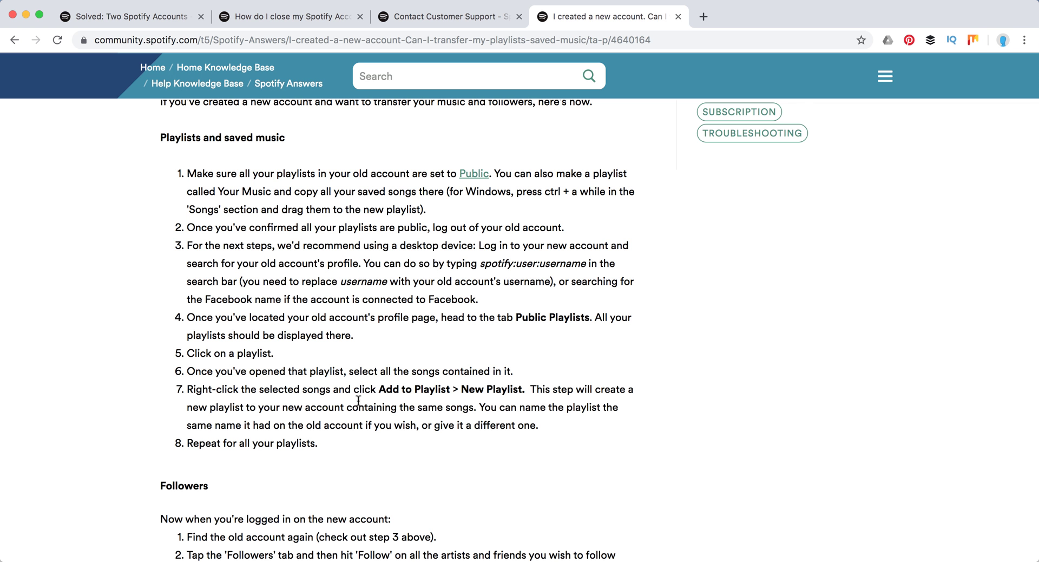
scroll(367, 399, down, 1)
scroll(366, 399, down, 3)
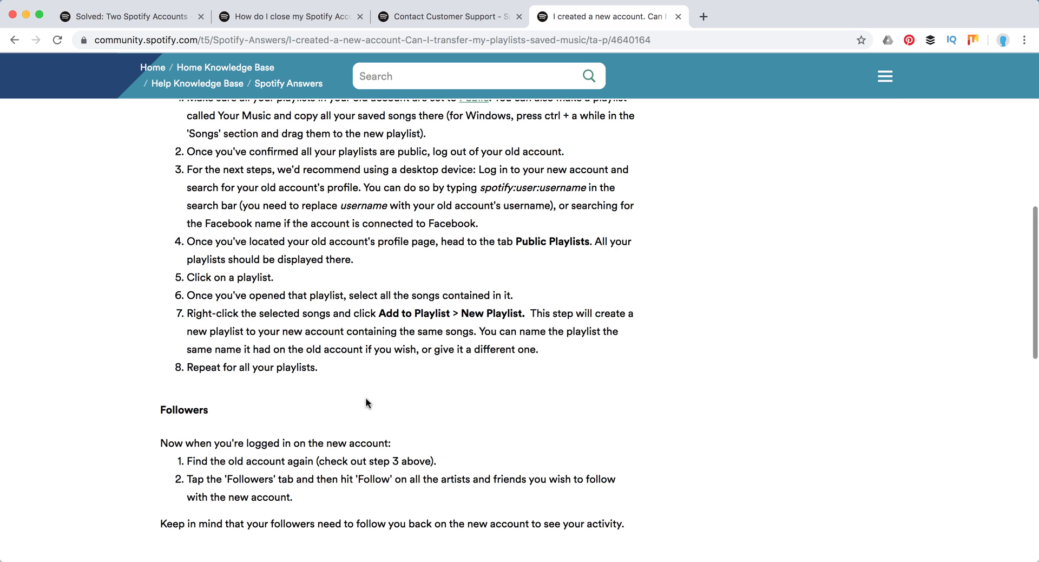
key(super+Tab)
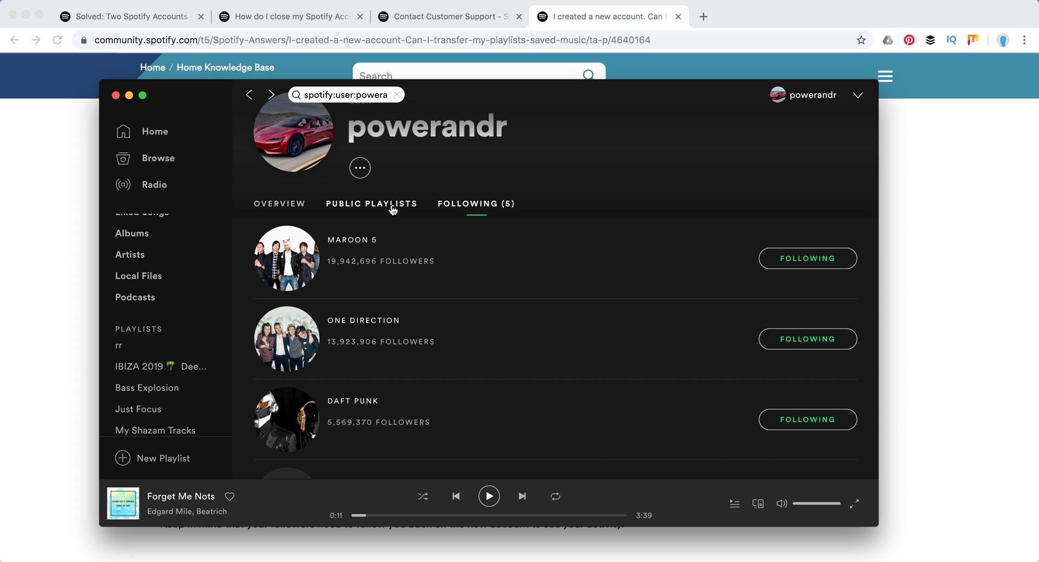
Open the old account's 'Your Top Songs 2016' public playlist
click(393, 208)
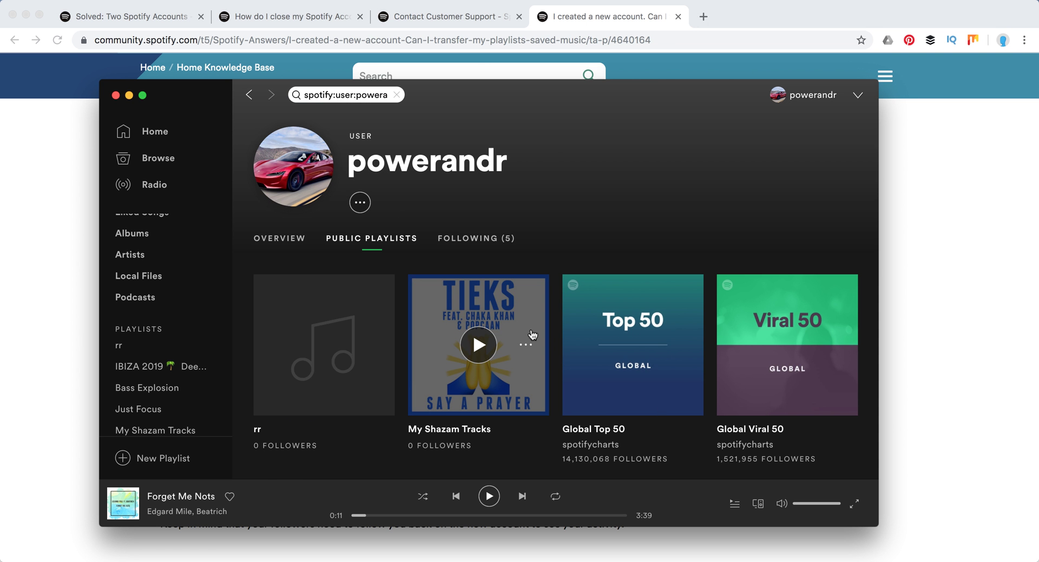
scroll(533, 334, down, 5)
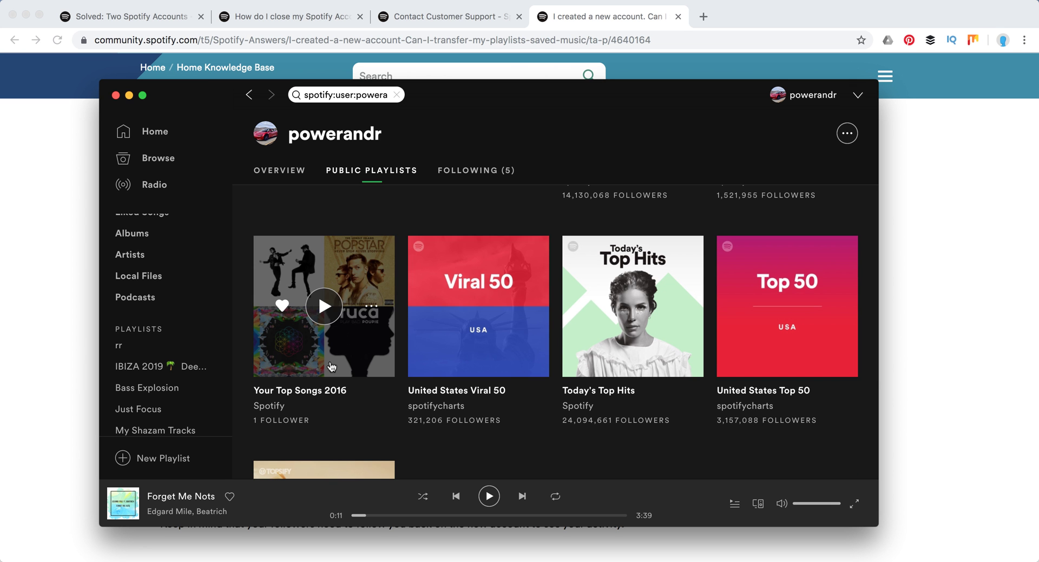
click(317, 294)
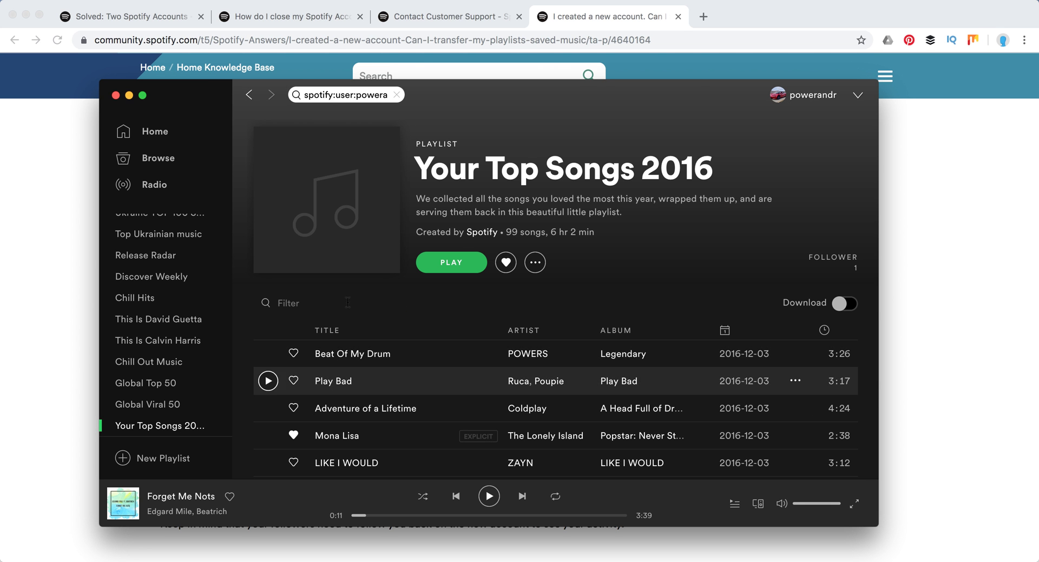
scroll(413, 284, down, 3)
Add all 99 selected songs to the rr playlist, then return to the guide
right_click(471, 267)
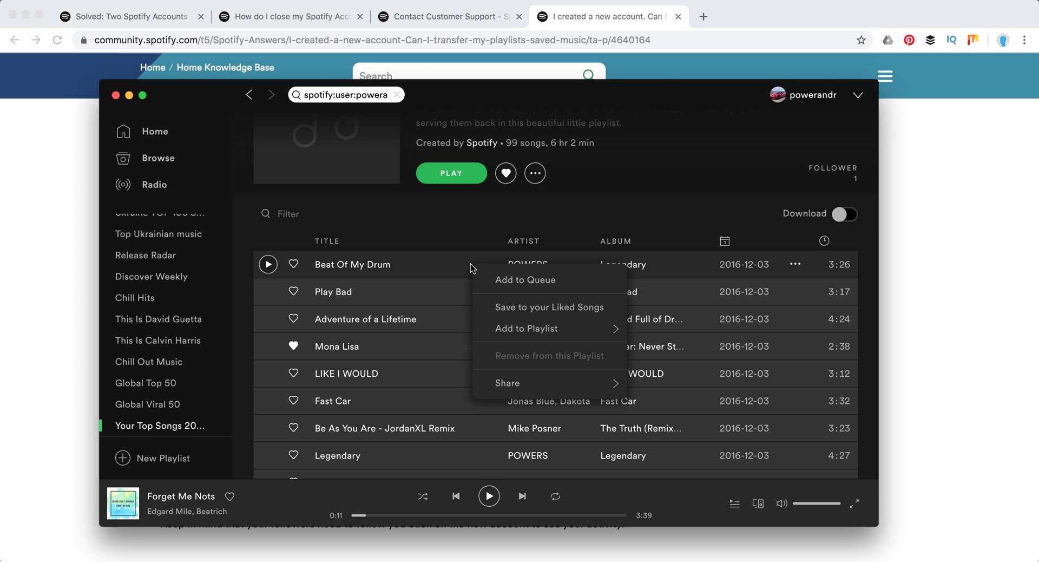
mouse_move(539, 336)
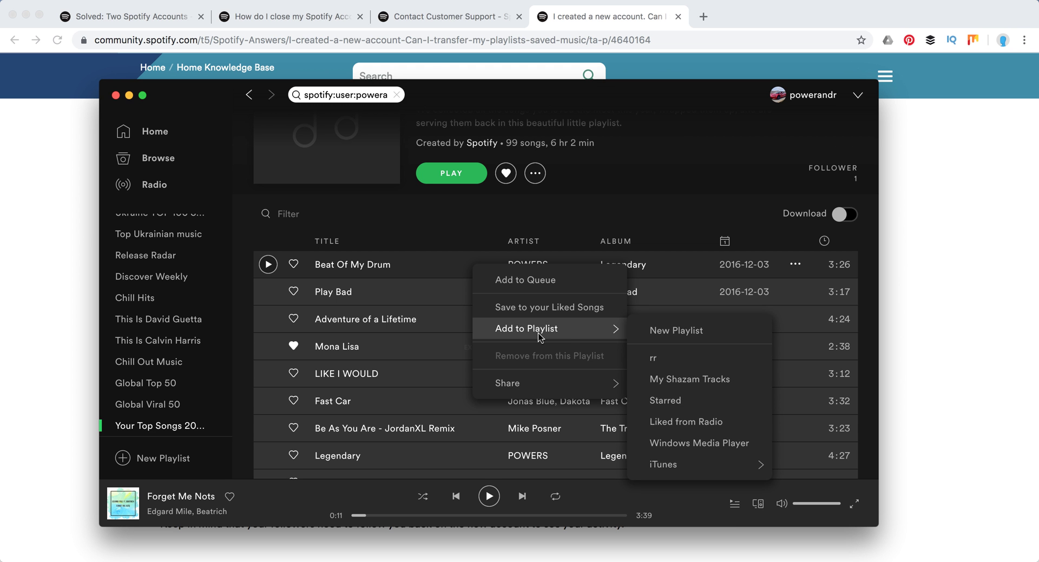
click(673, 364)
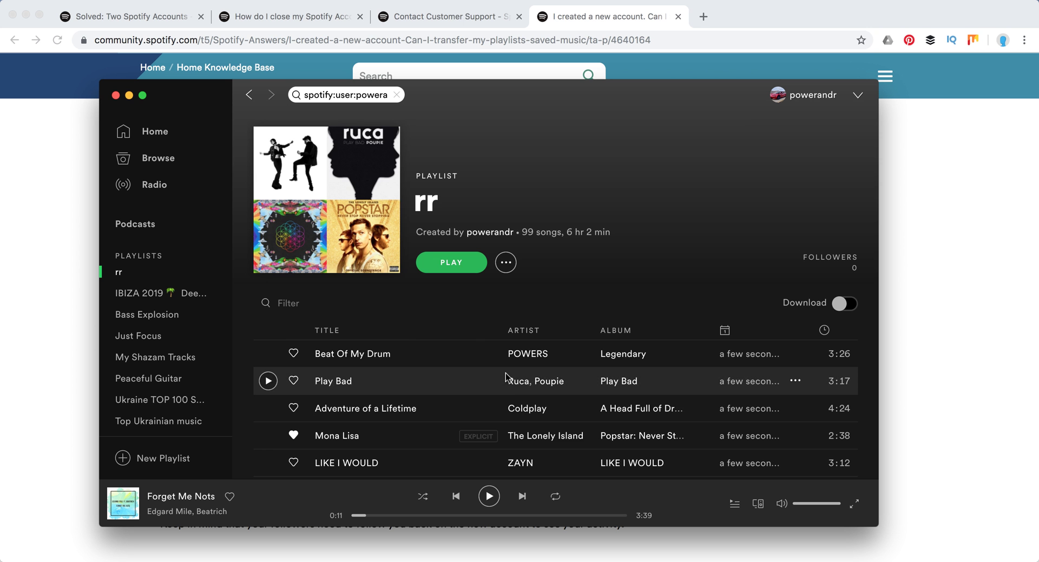
scroll(506, 376, down, 10)
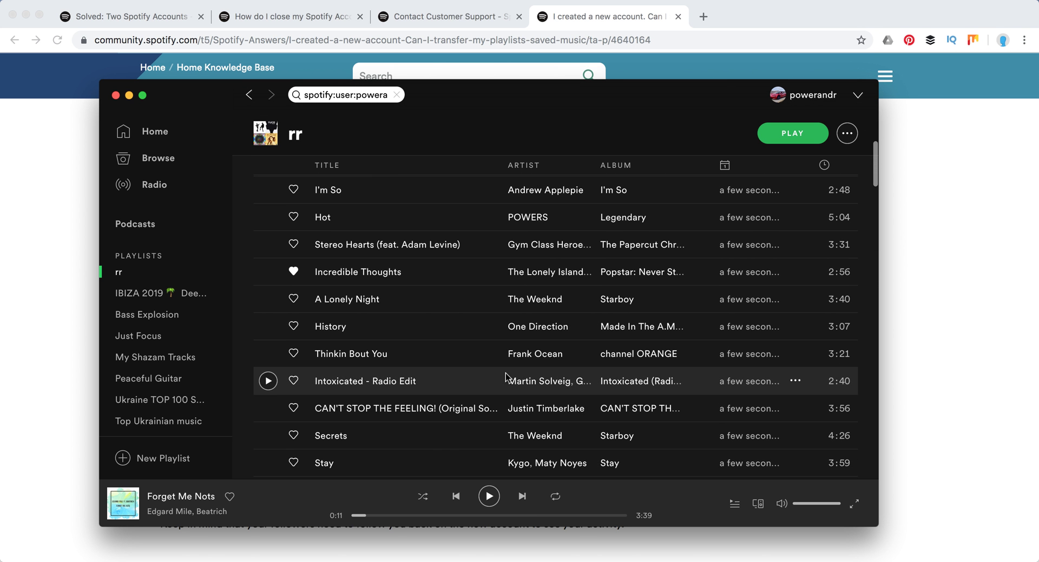
scroll(506, 376, up, 8)
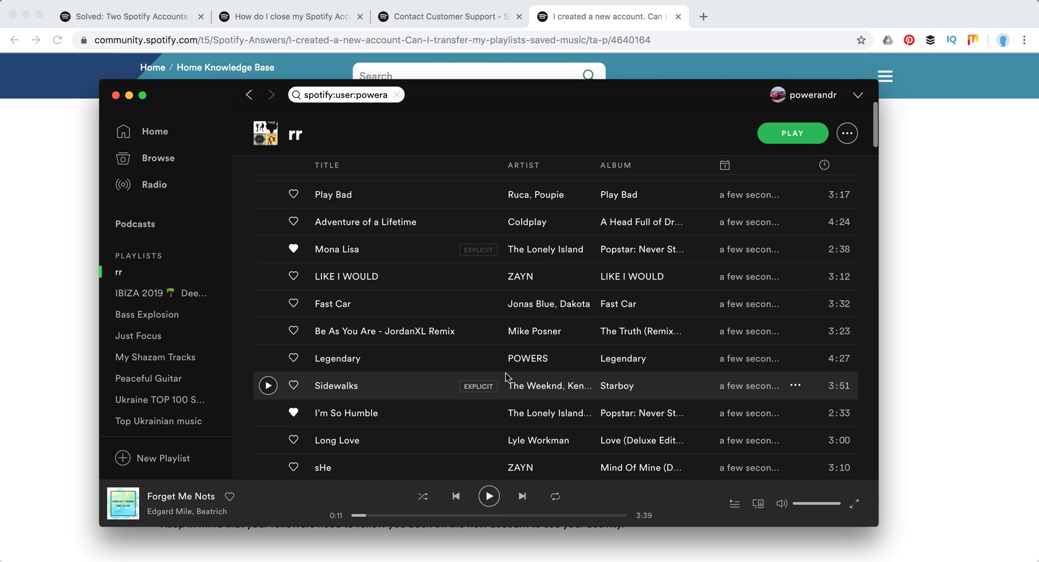
scroll(505, 373, up, 3)
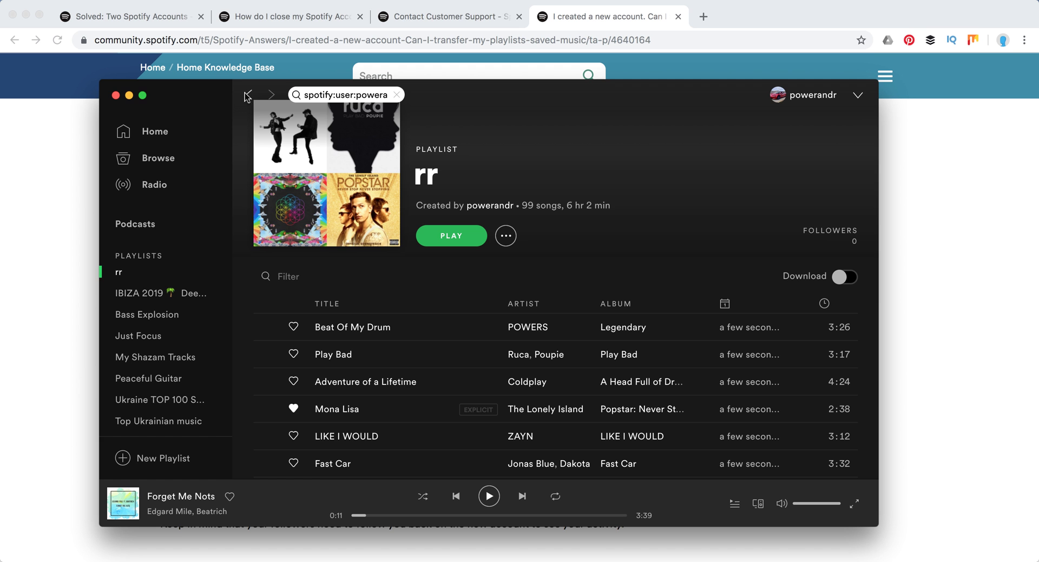
key(super+Tab)
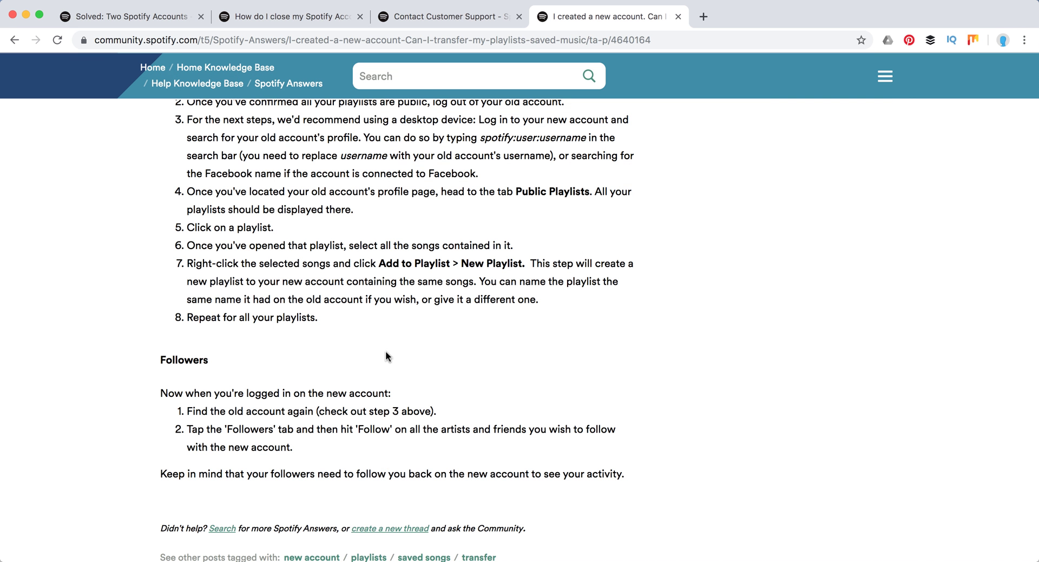
Highlight the guide's step about following artists, check the old account's Following (5) list, then return
scroll(382, 349, down, 3)
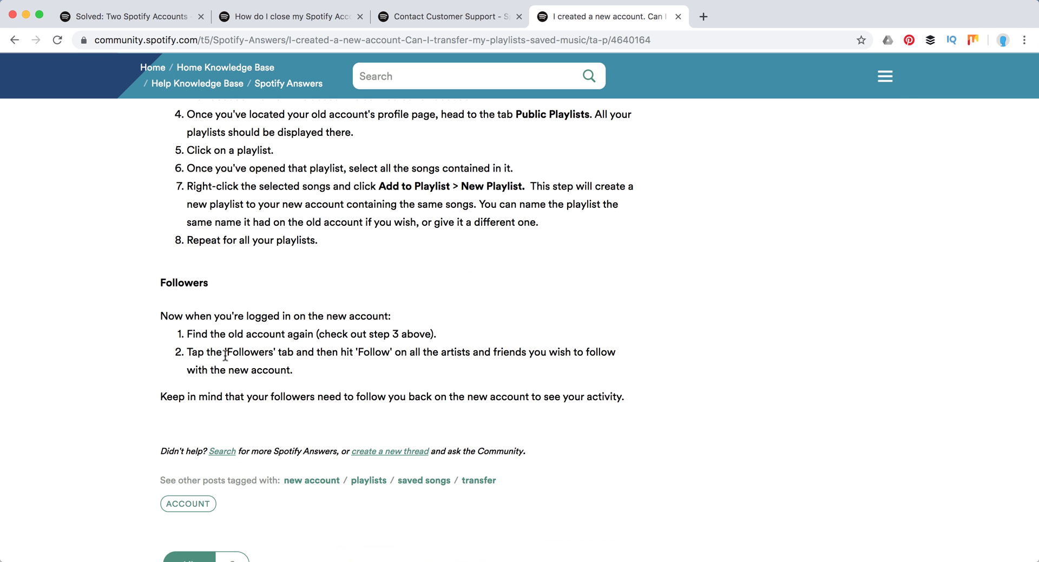
drag(224, 355, 408, 359)
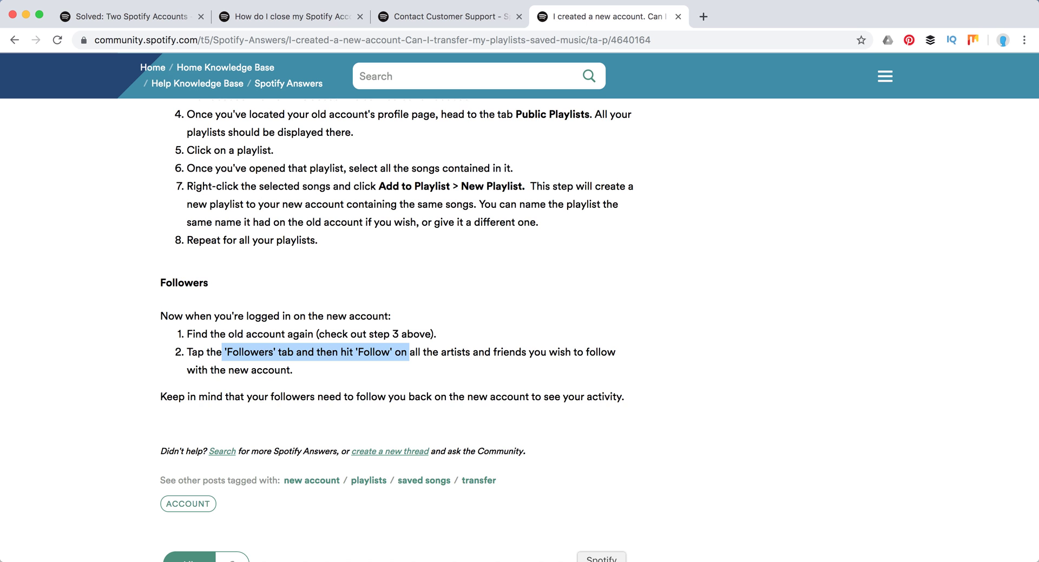
click(496, 174)
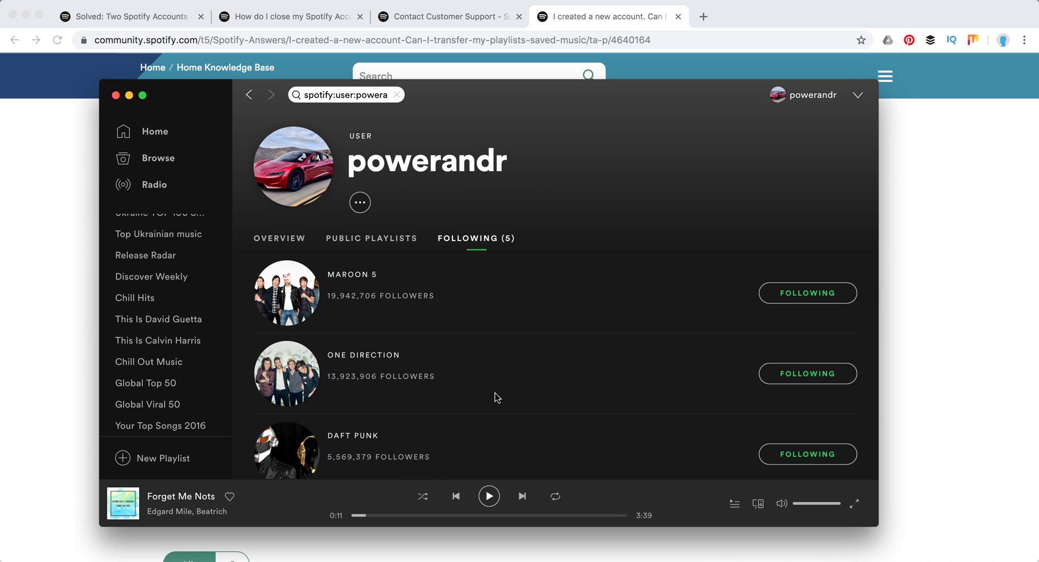
scroll(495, 395, down, 3)
scroll(488, 397, up, 3)
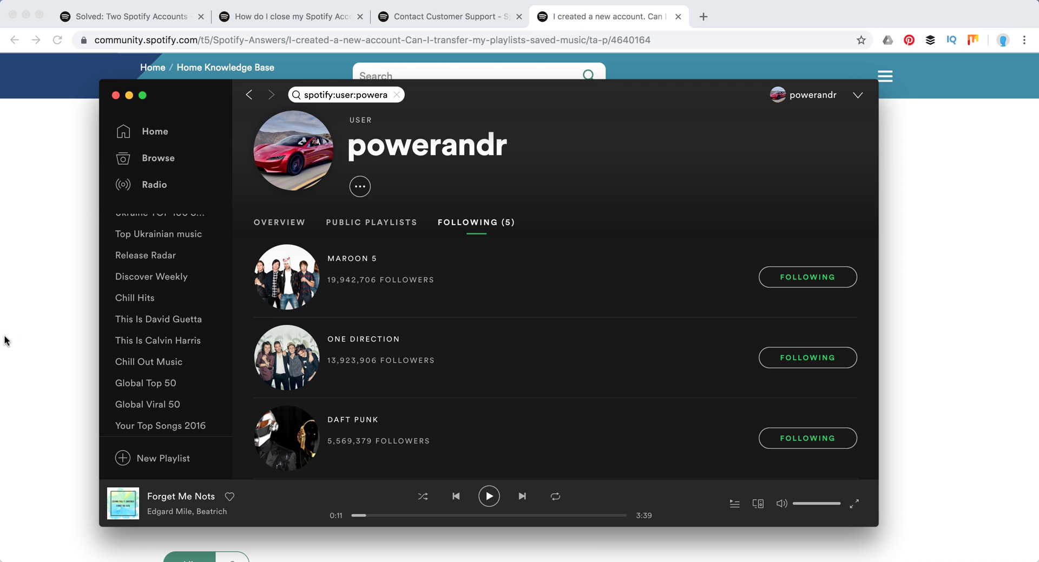
click(30, 344)
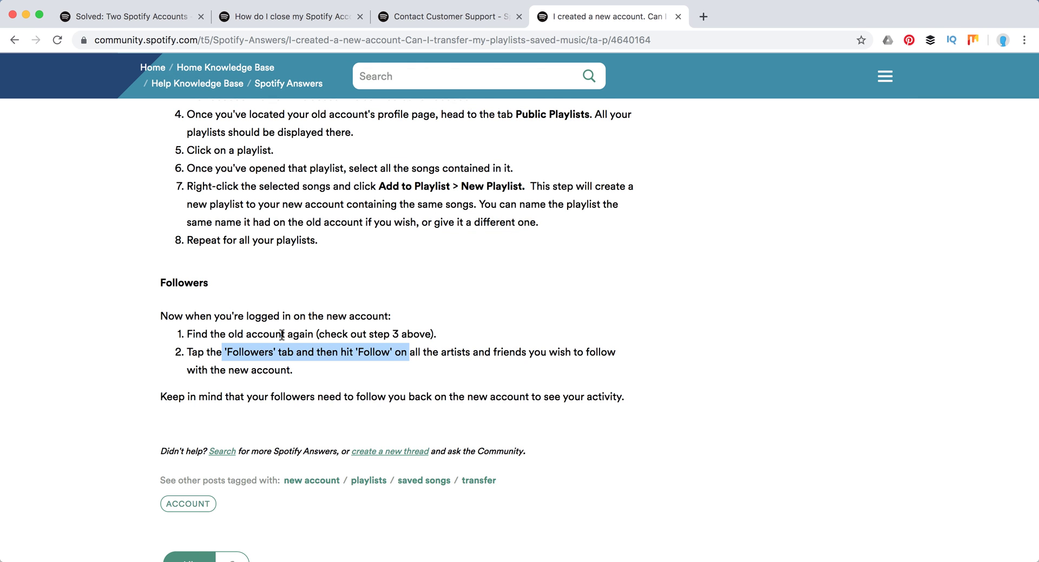
Select the 'Keep in mind…' note that followers must follow back the new account
scroll(282, 334, down, 1)
drag(178, 369, 185, 370)
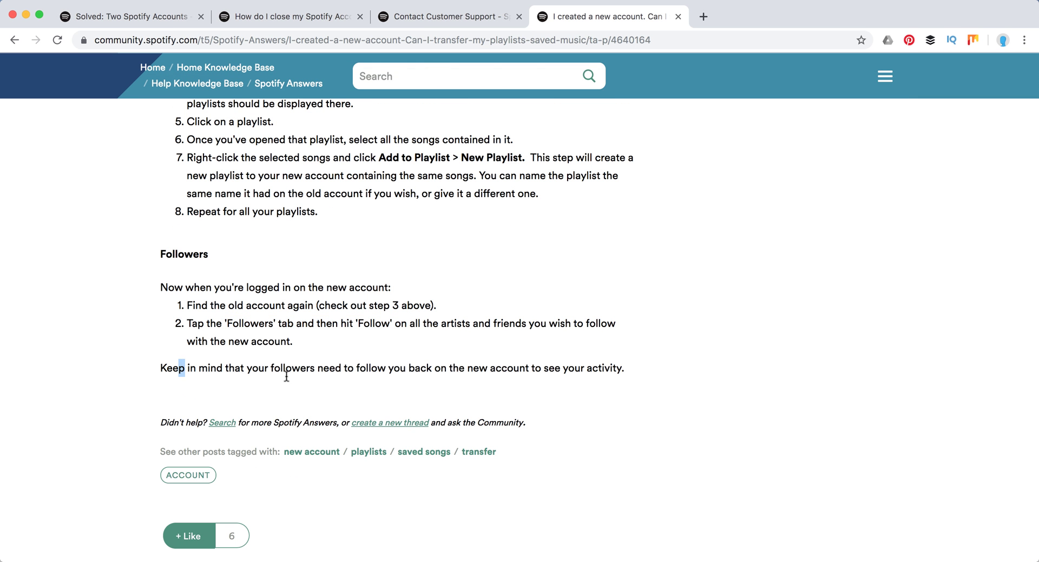
drag(286, 377, 342, 383)
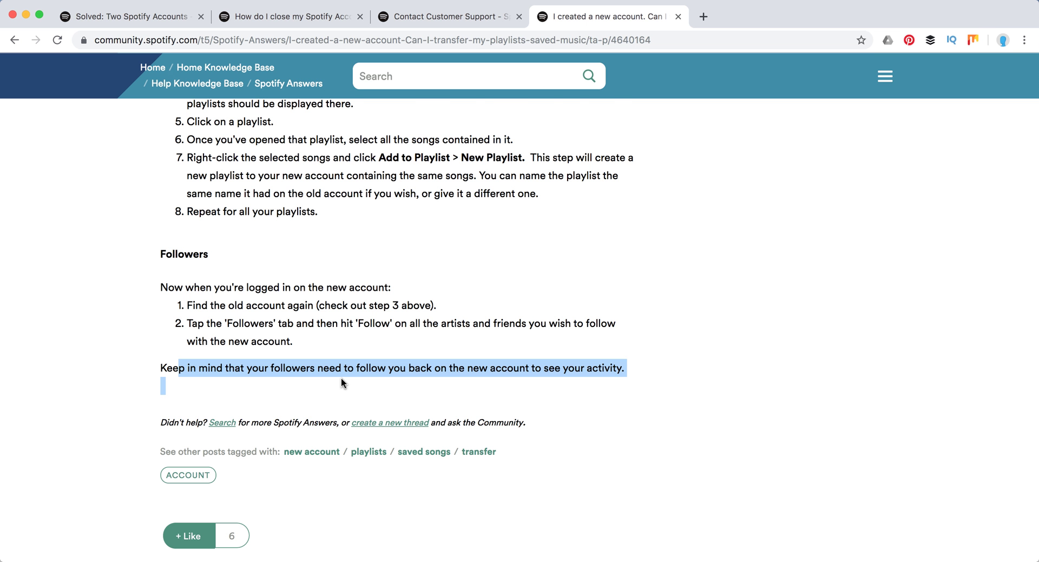
scroll(342, 383, up, 5)
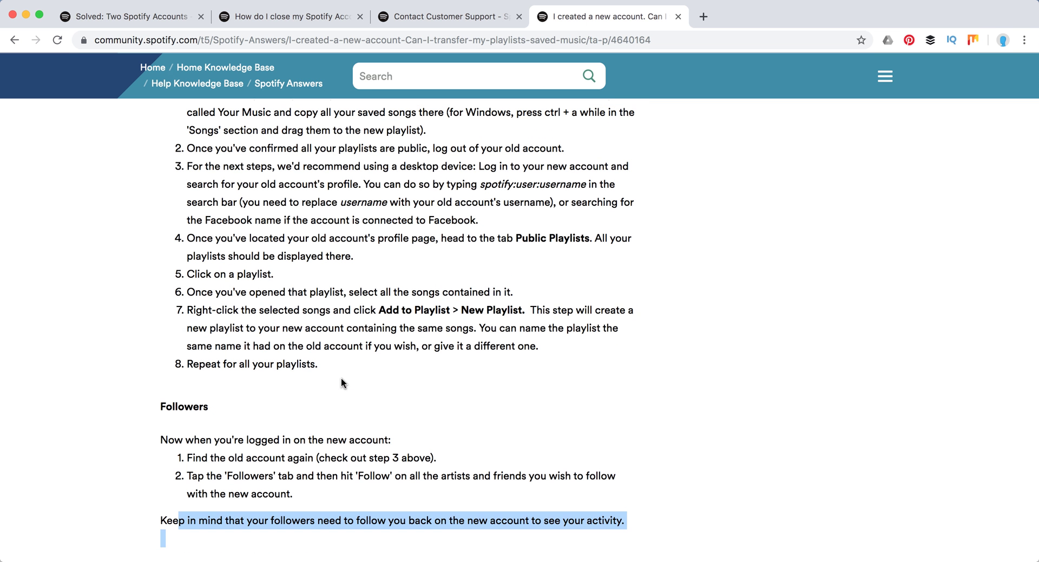